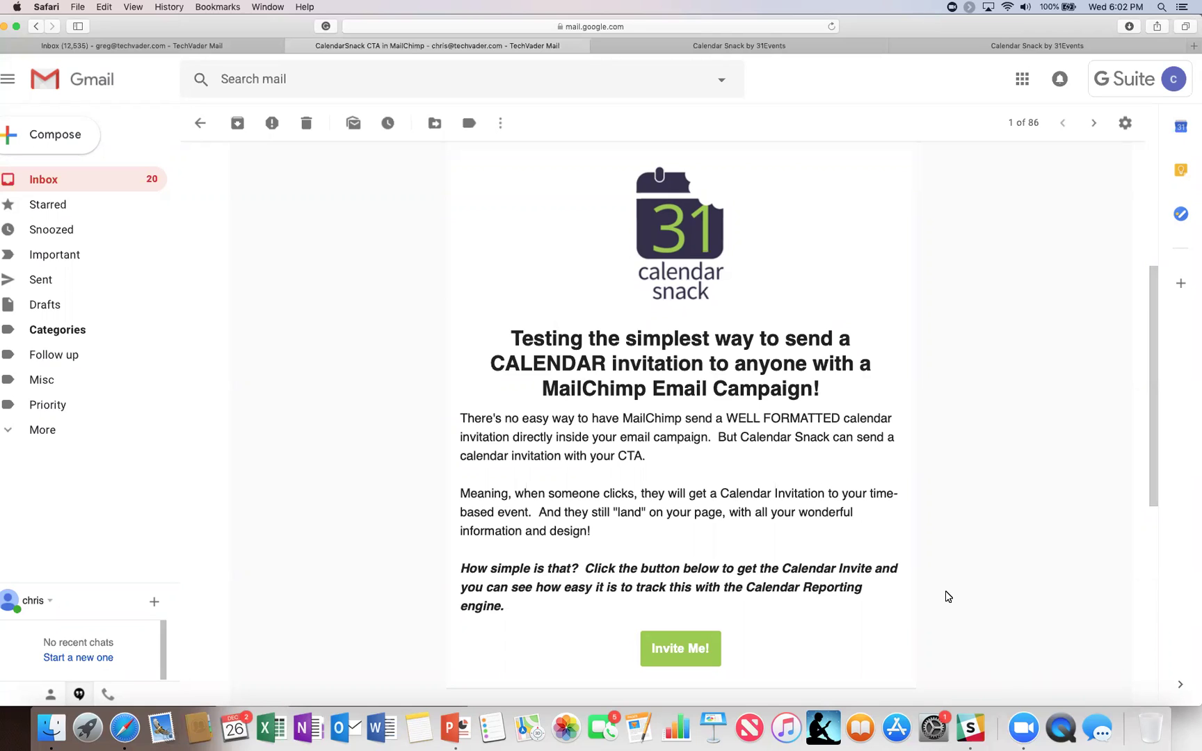
scroll(972, 582, down, 1)
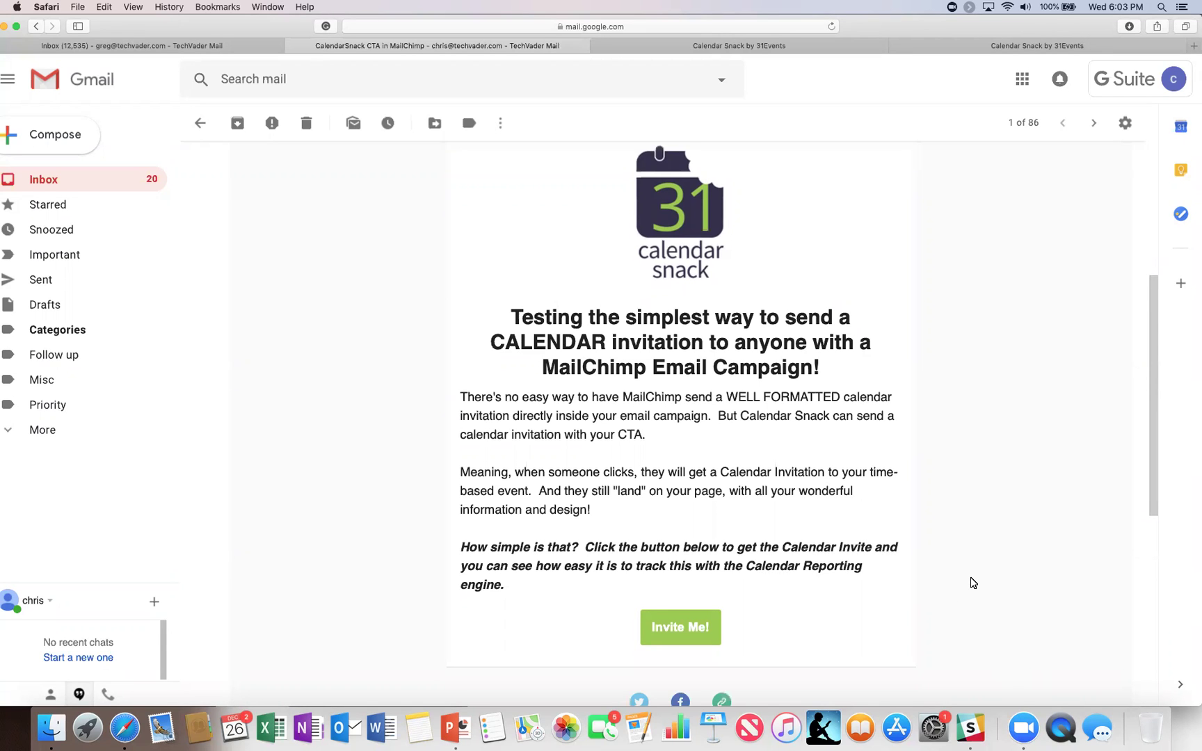
scroll(972, 582, down, 1)
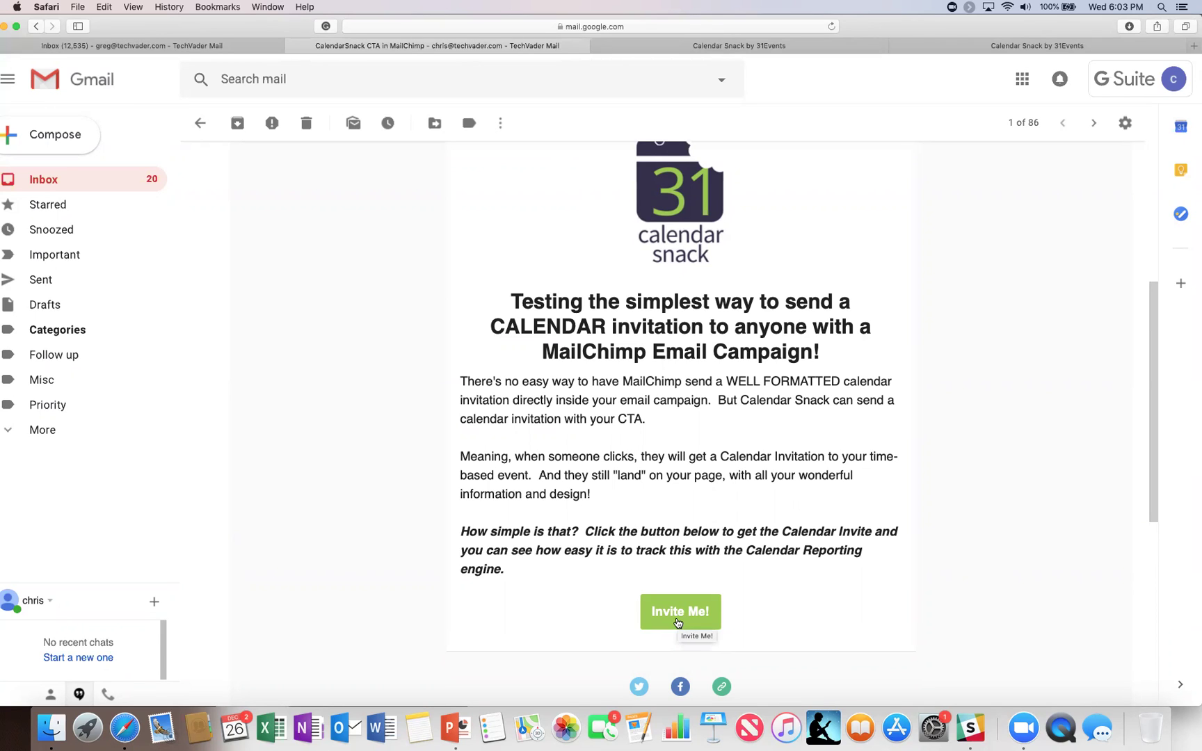
Request the invite via Invite Me!, review the 'Your Invitation Has Been Sent' page, return to MailChimp
click(677, 620)
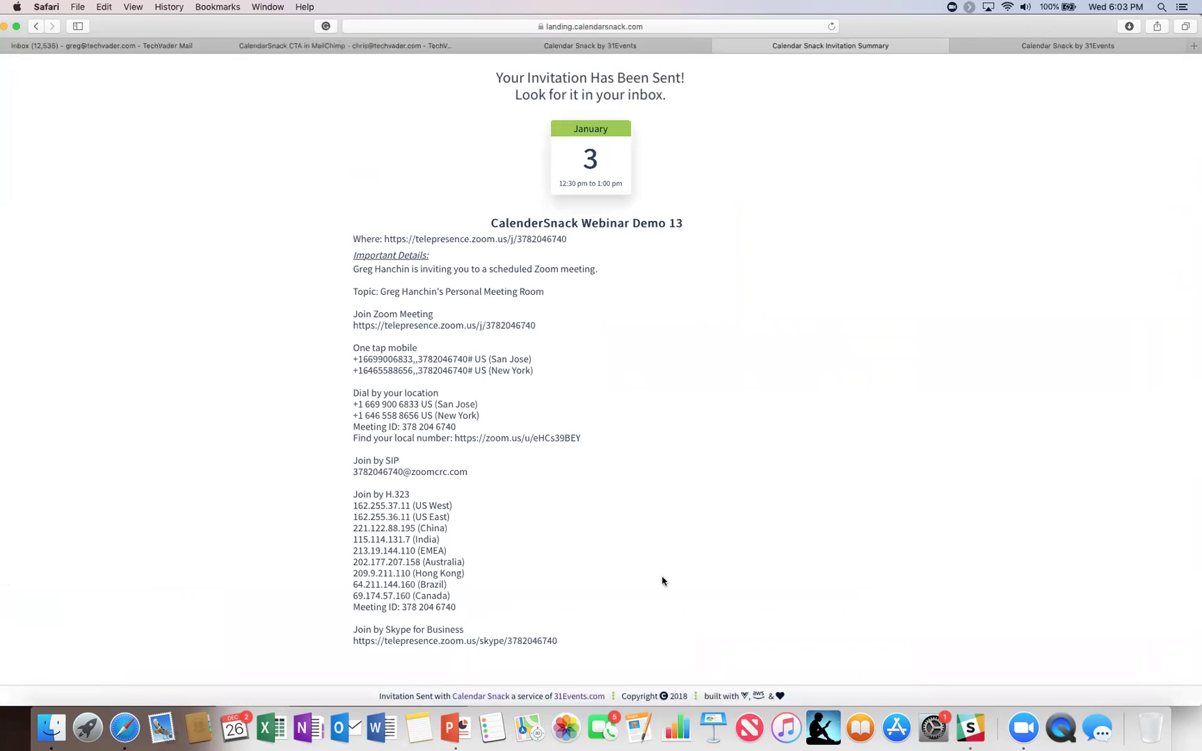
drag(571, 664, 402, 156)
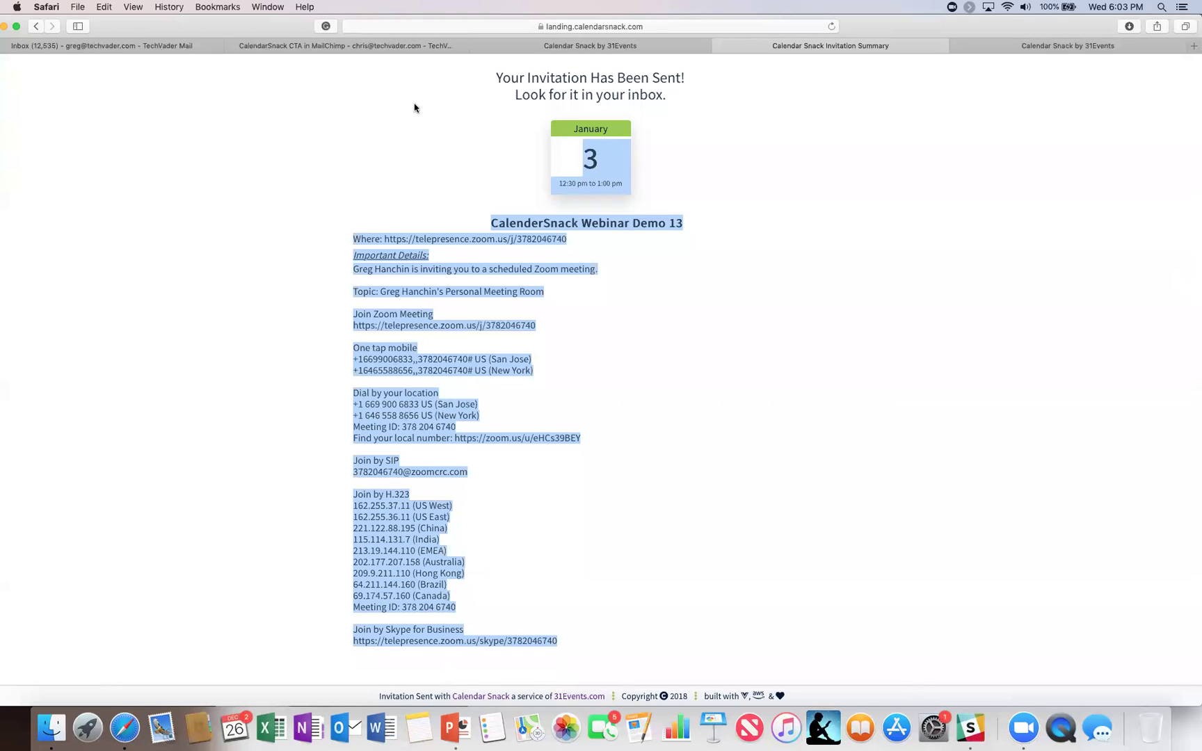
click(463, 89)
drag(466, 83, 663, 644)
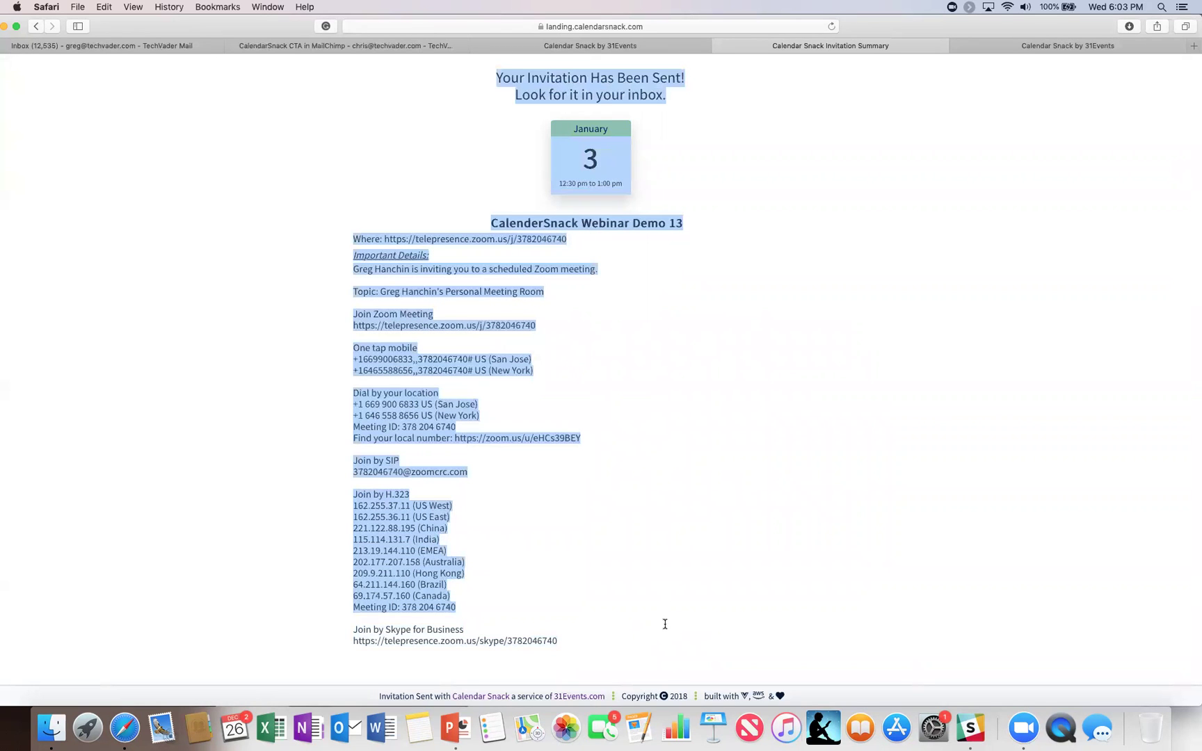
click(574, 664)
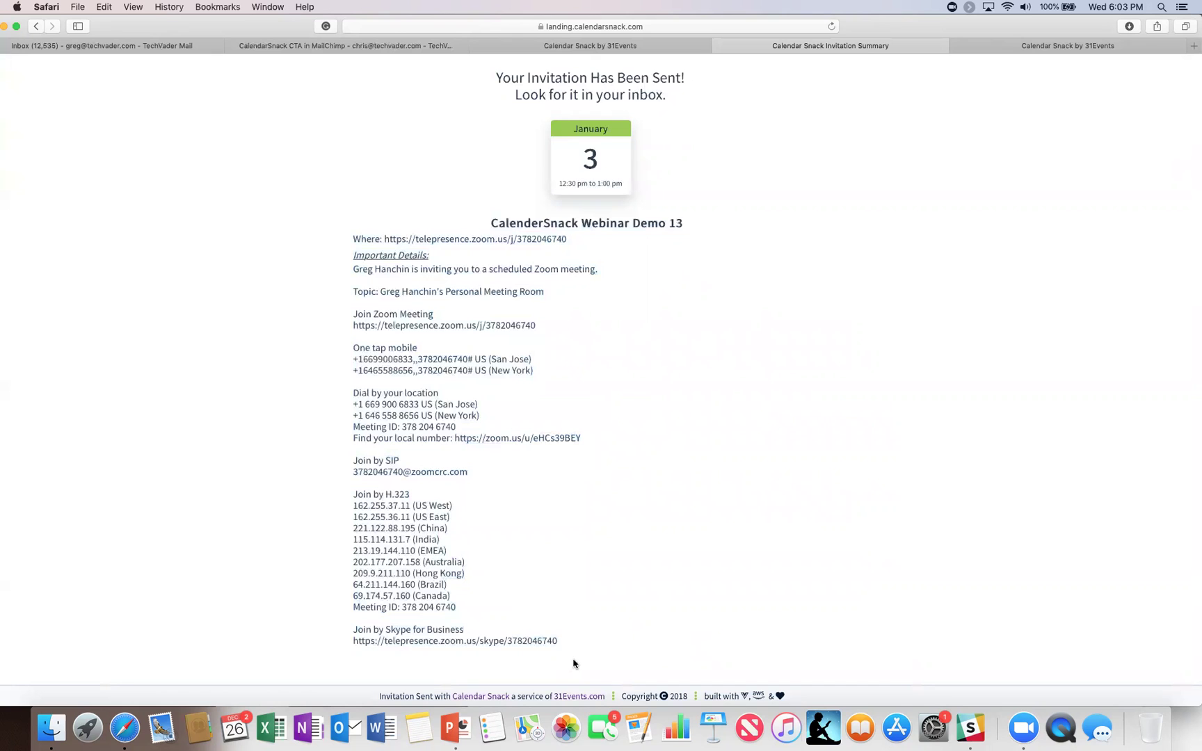
click(414, 44)
mouse_move(83, 179)
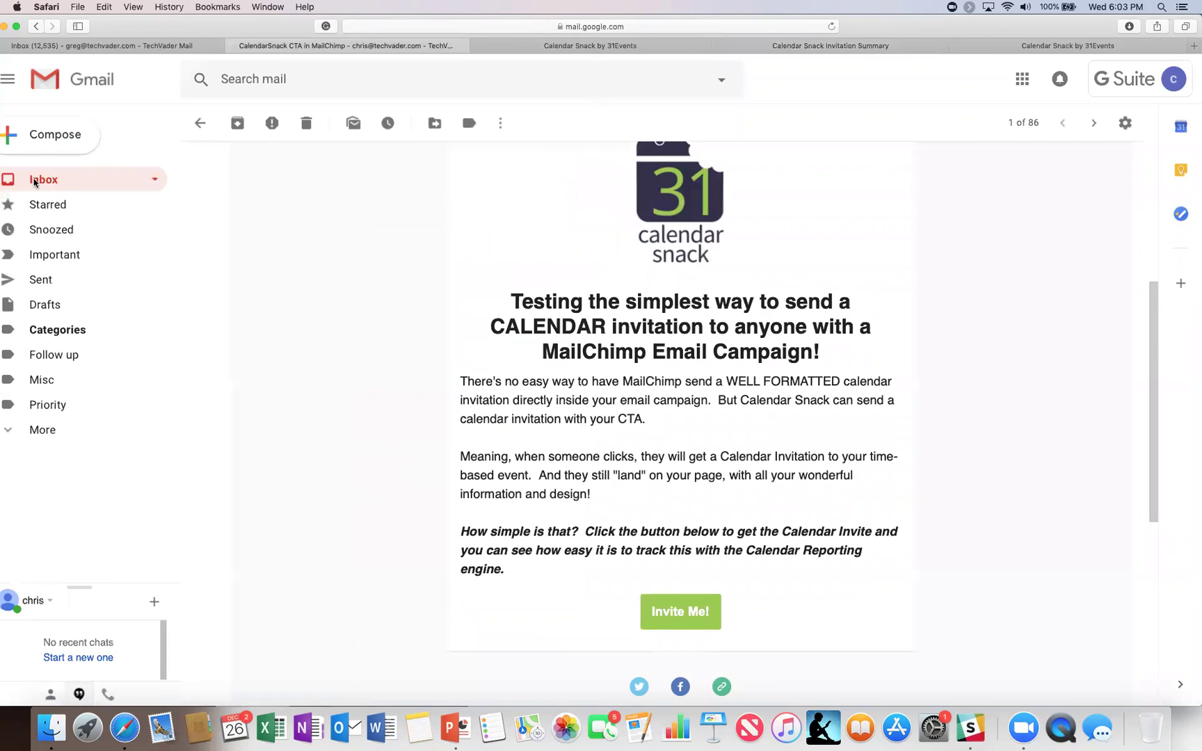
Open the new Demo 13 invite from the inbox and show Calendar Snack's summary (4 sent, 3 Yes)
click(35, 181)
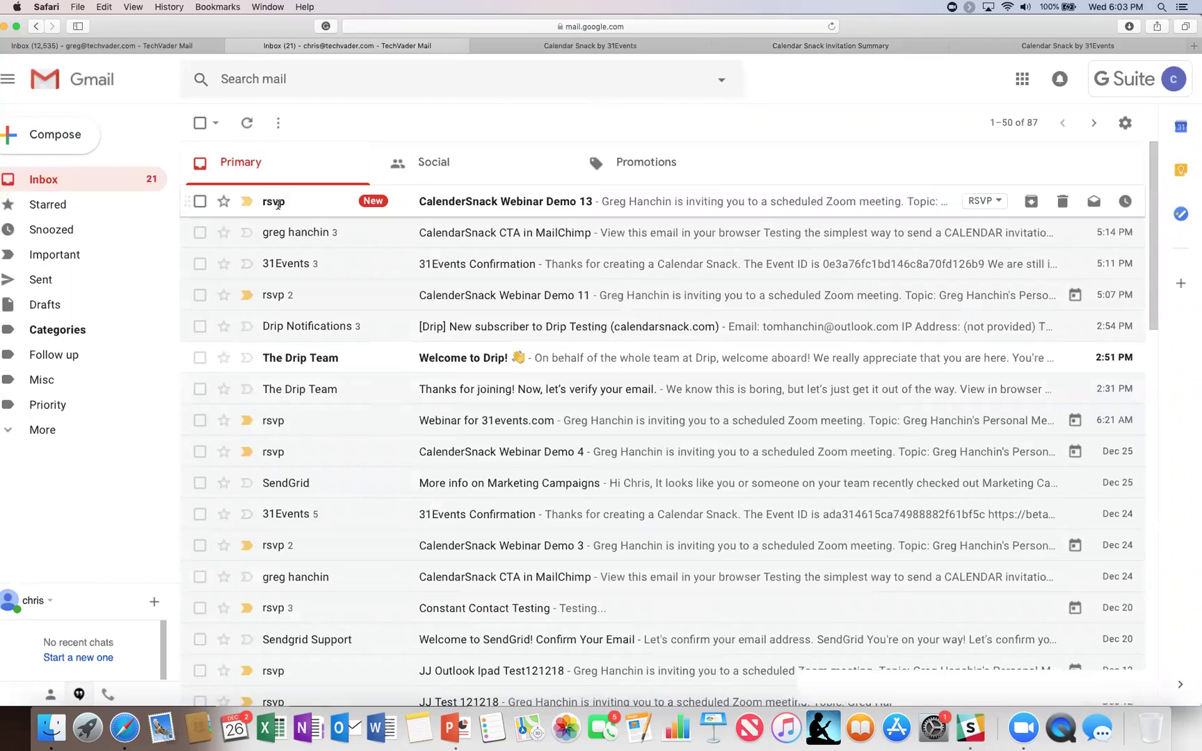
click(278, 203)
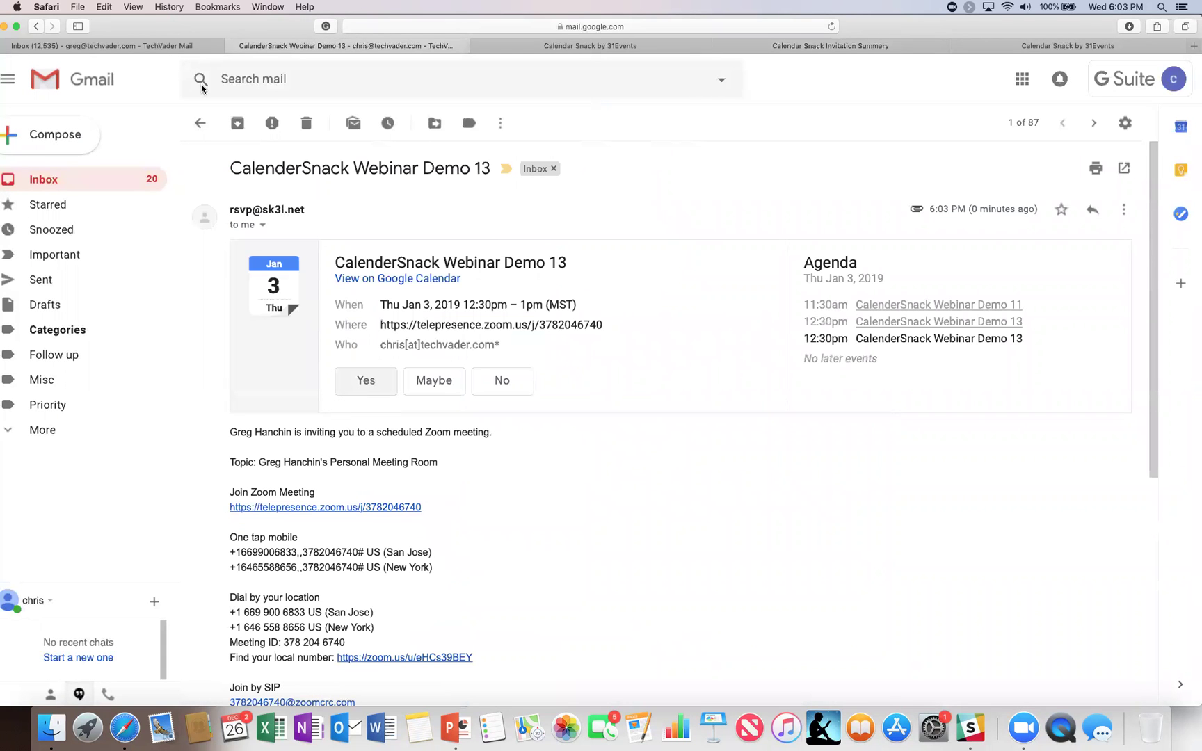
click(576, 45)
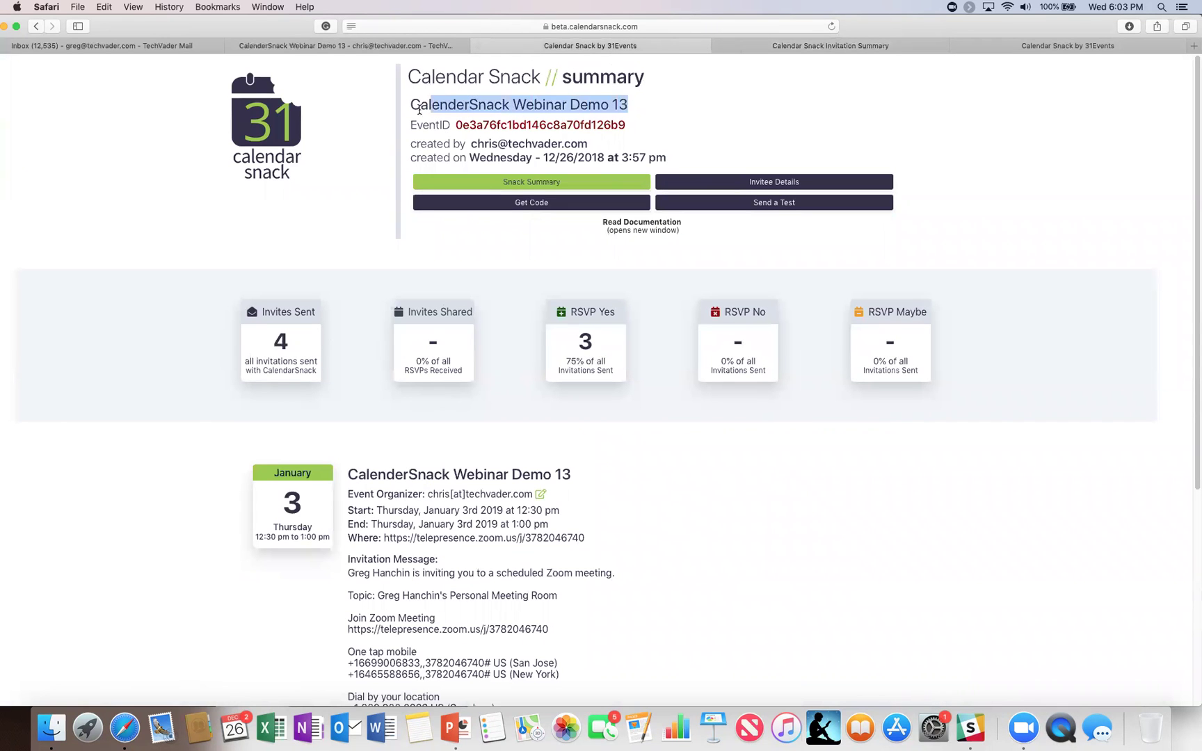
Show the Demo 13 invitee details, noting the one invitee still at No Action
drag(627, 105, 411, 105)
click(746, 184)
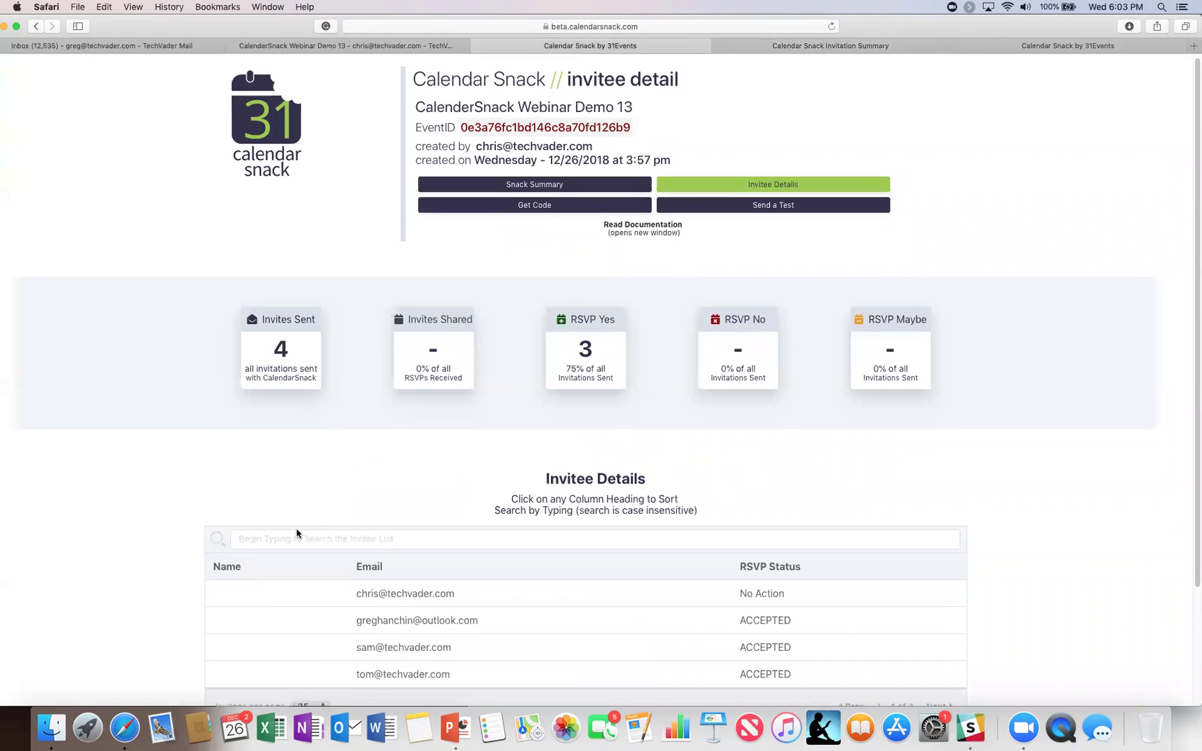
scroll(299, 532, down, 3)
drag(352, 451, 809, 455)
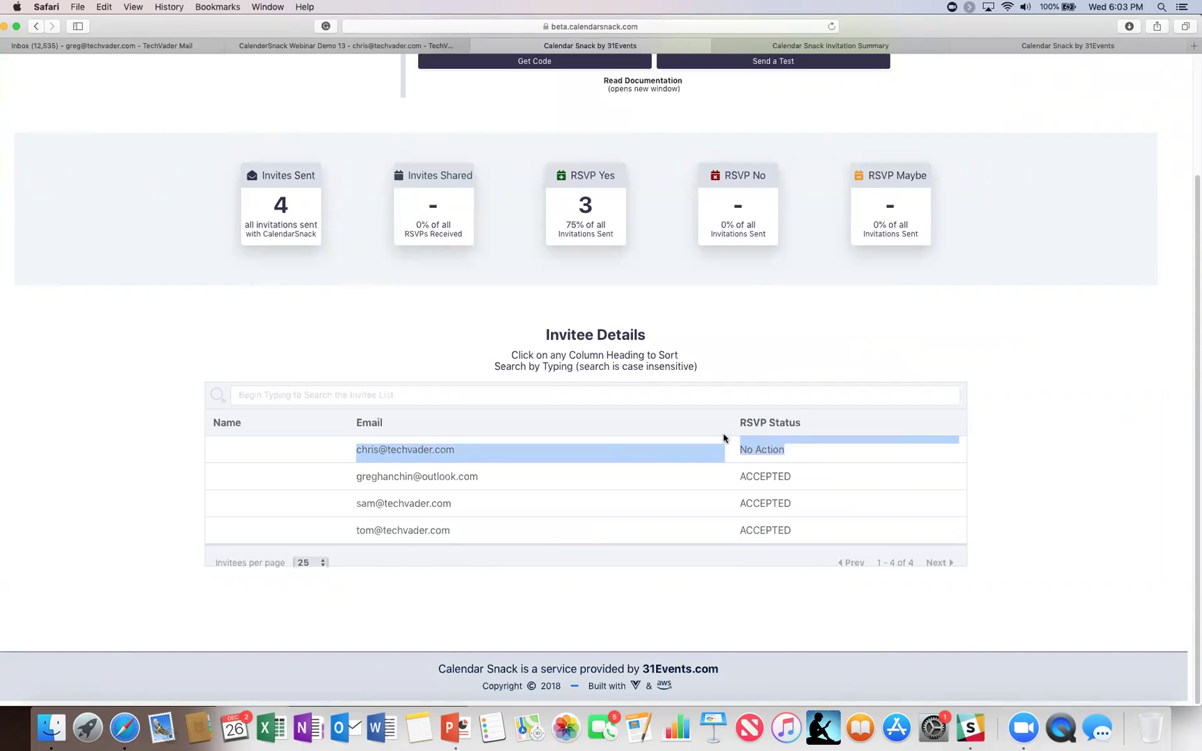
RSVP Yes to the Demo 13 invitation in Gmail and return to the invitee details
click(325, 48)
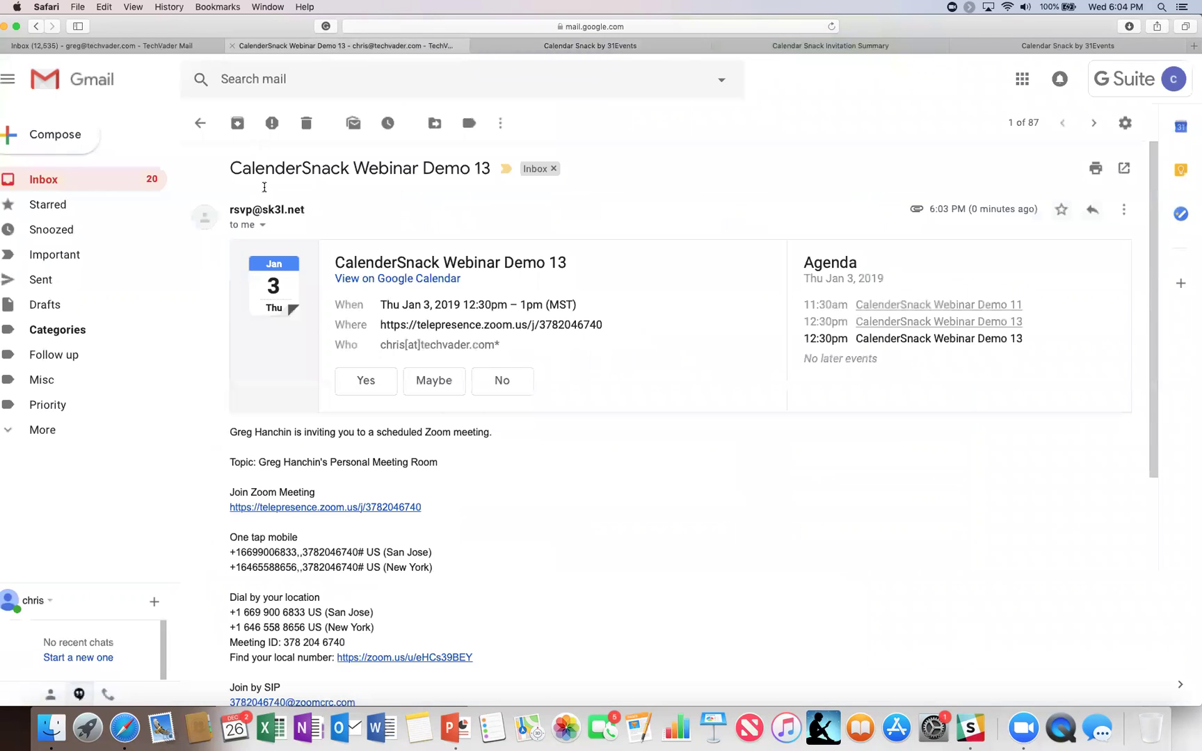
click(366, 381)
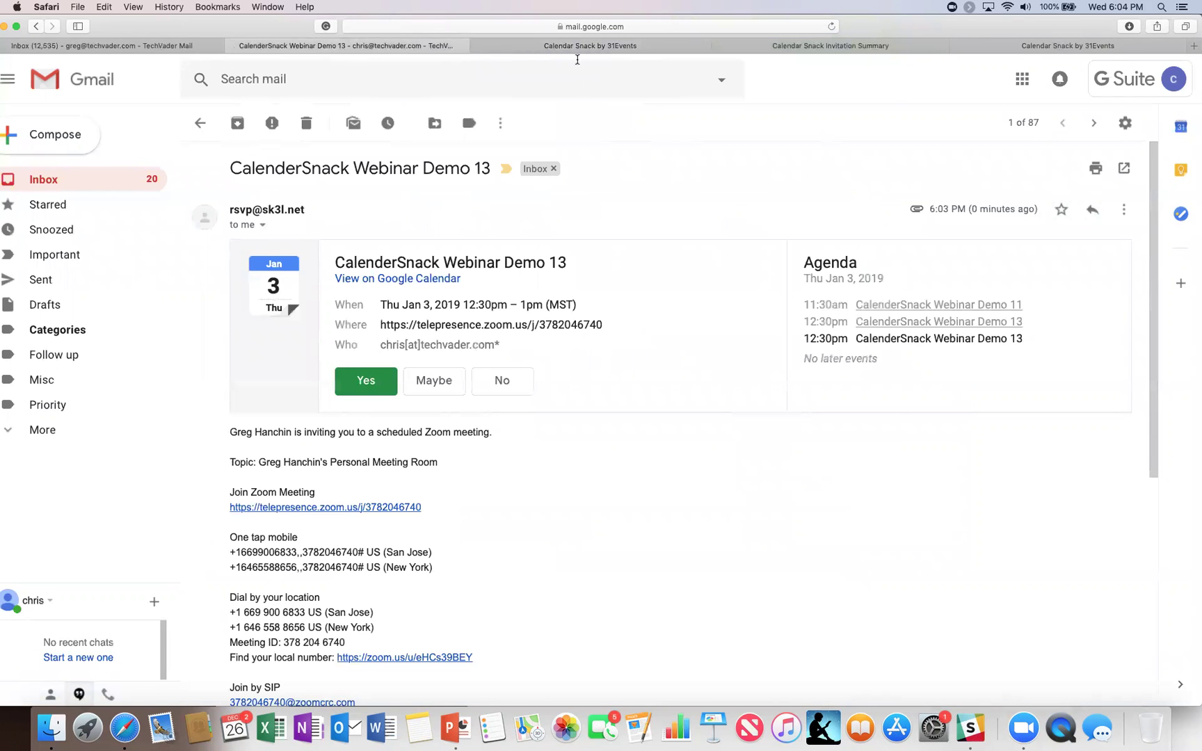
click(575, 43)
scroll(496, 235, up, 3)
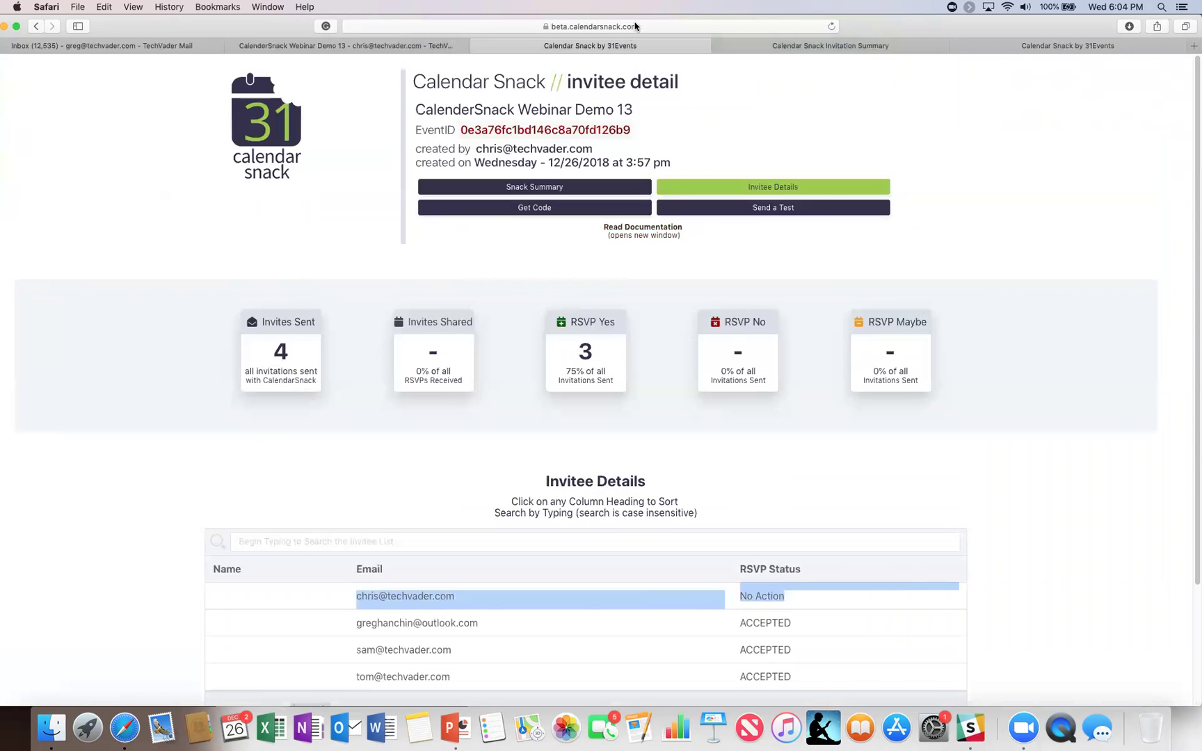
Reload the invitee report so RSVP Yes reads 4 (100%) with all four invitees ACCEPTED
click(649, 25)
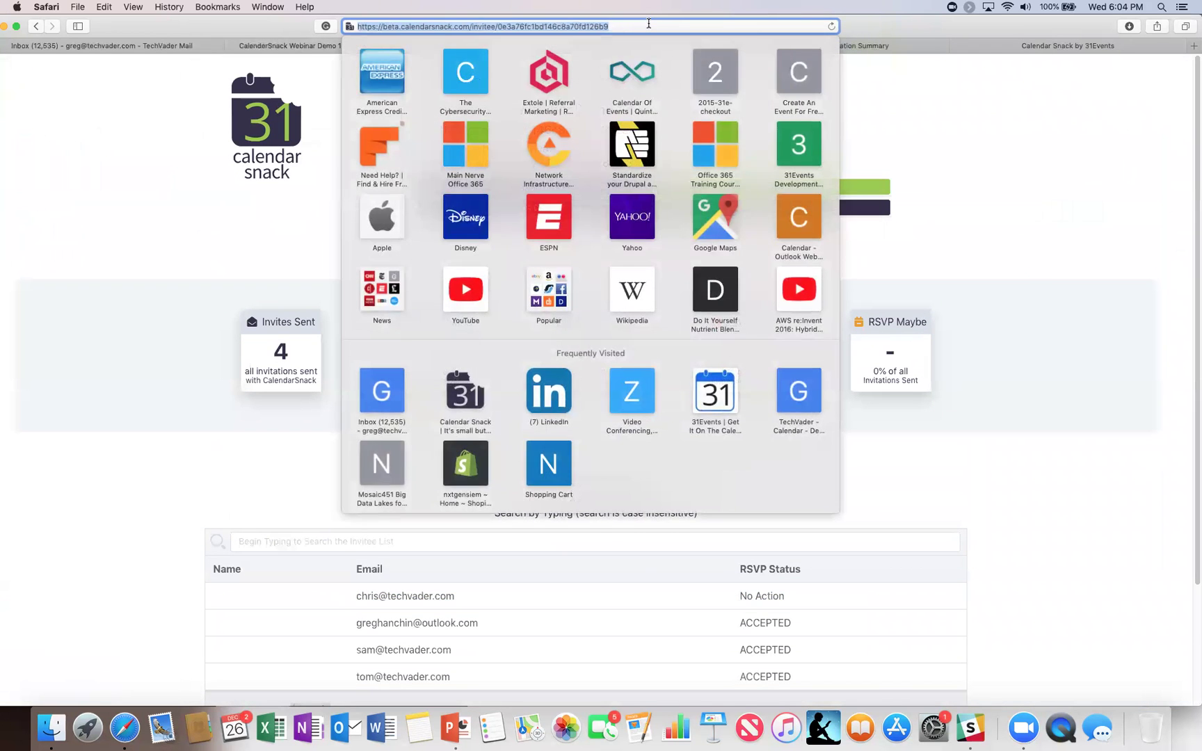
key(Return)
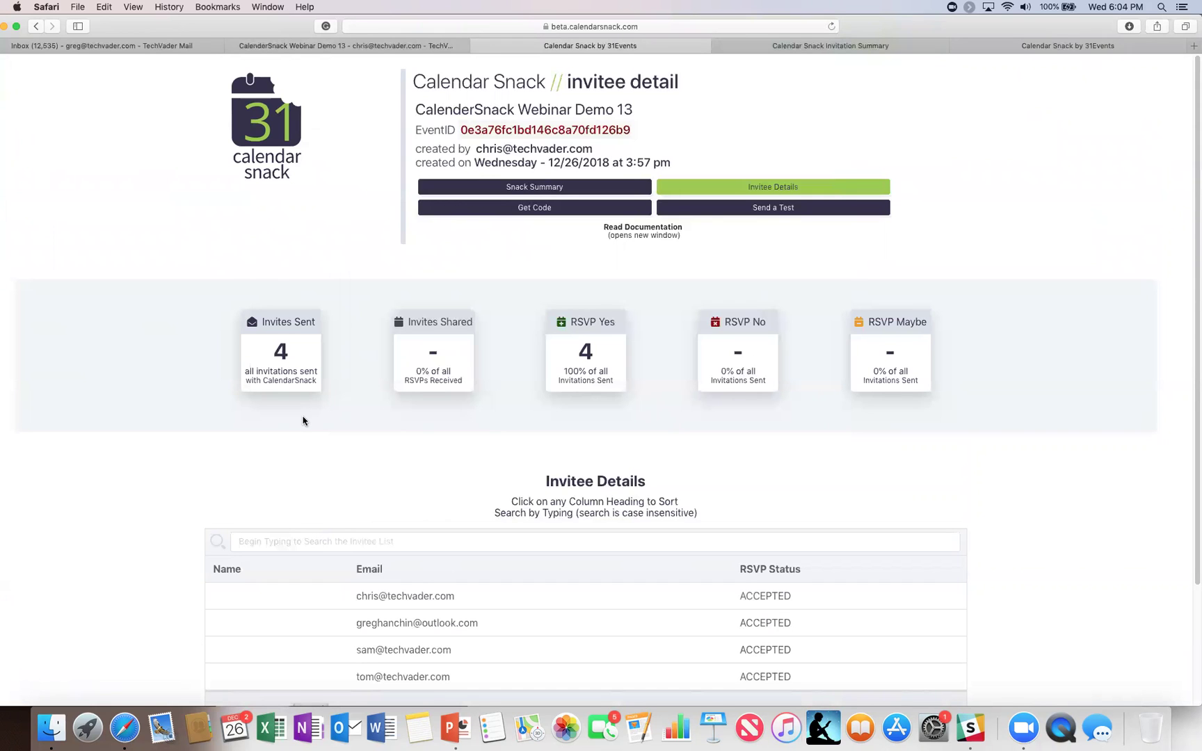
scroll(302, 421, down, 2)
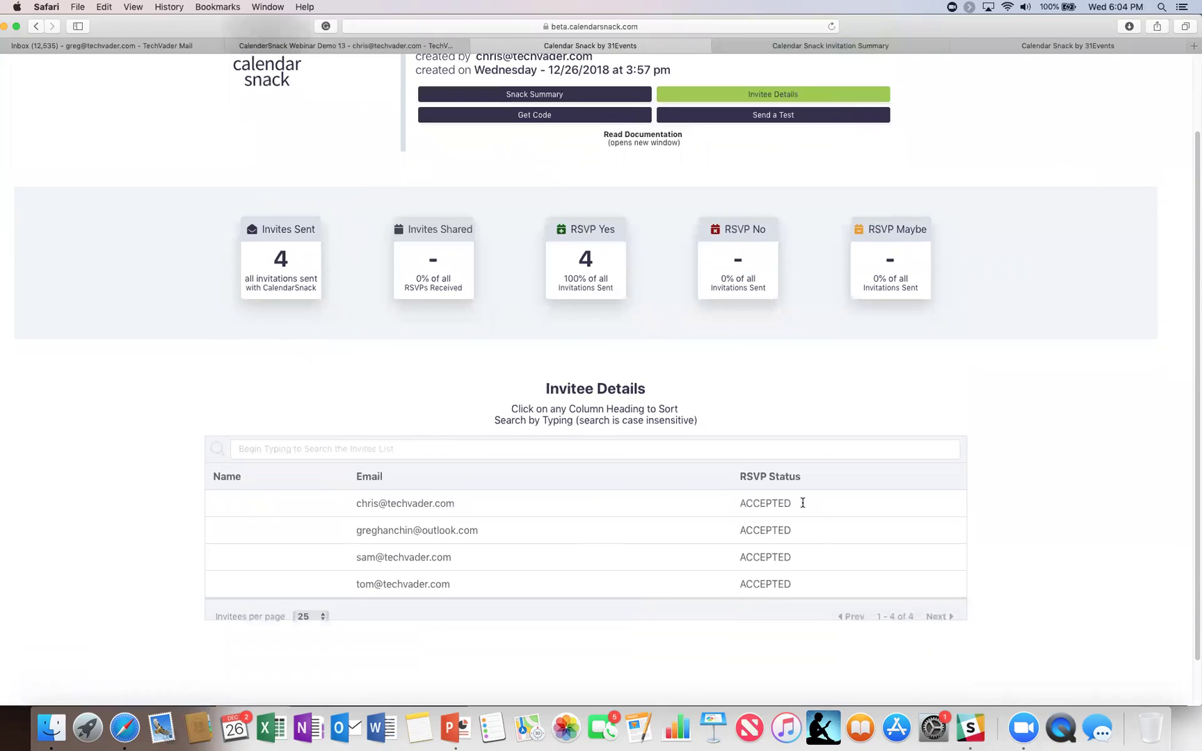
drag(804, 504, 324, 505)
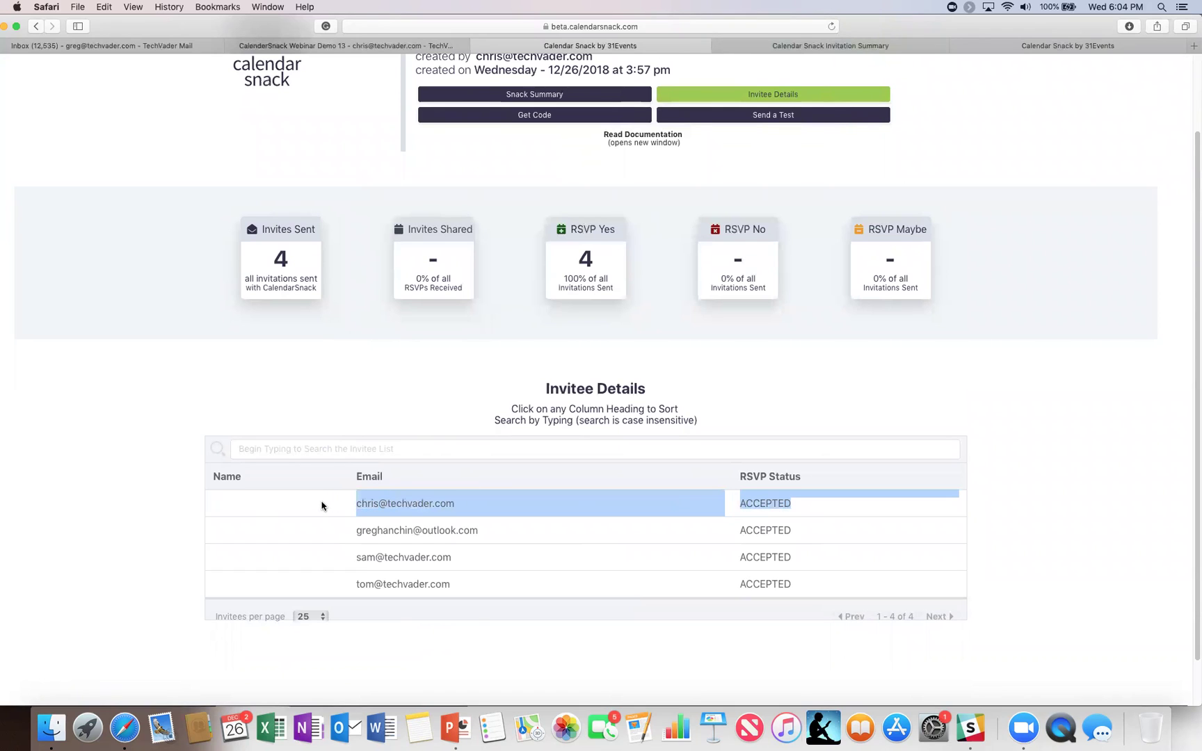